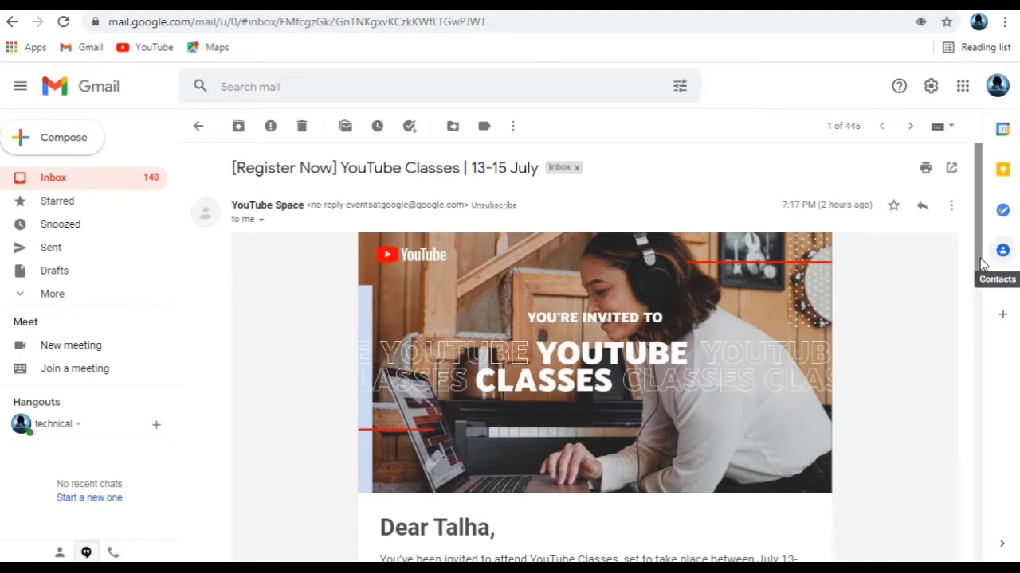
pyautogui.moveTo(978, 271); pyautogui.dragTo(993, 357)
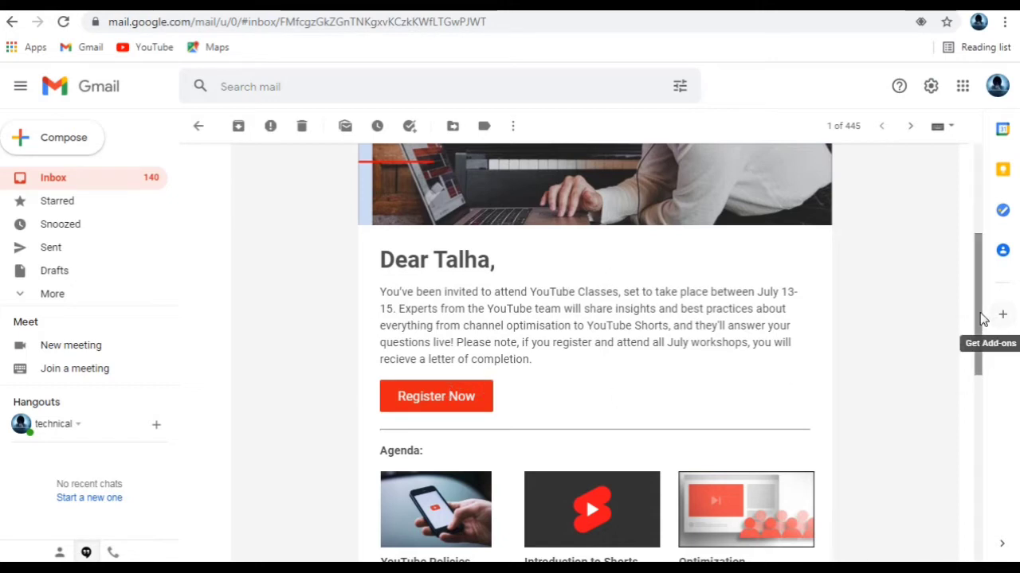
pyautogui.moveTo(982, 322); pyautogui.dragTo(990, 407)
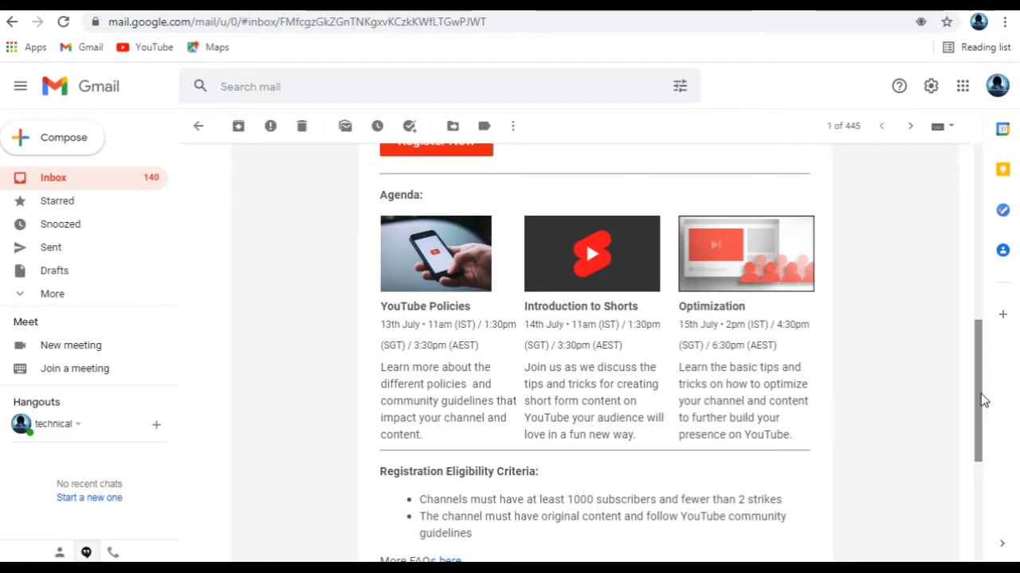
pyautogui.moveTo(984, 401); pyautogui.dragTo(983, 448)
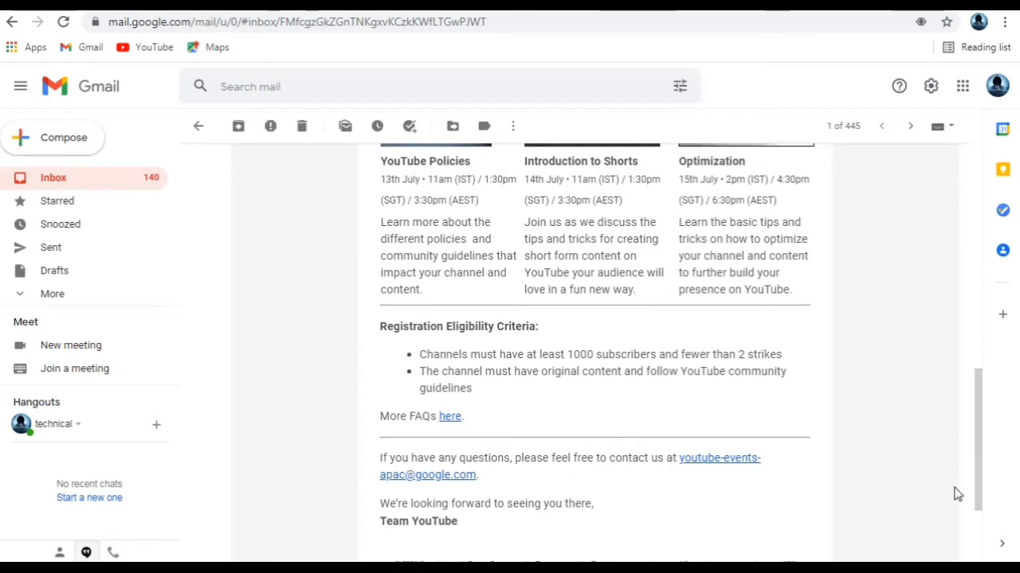
pyautogui.scroll(-2, 955, 494)
pyautogui.scroll(10, 629, 444)
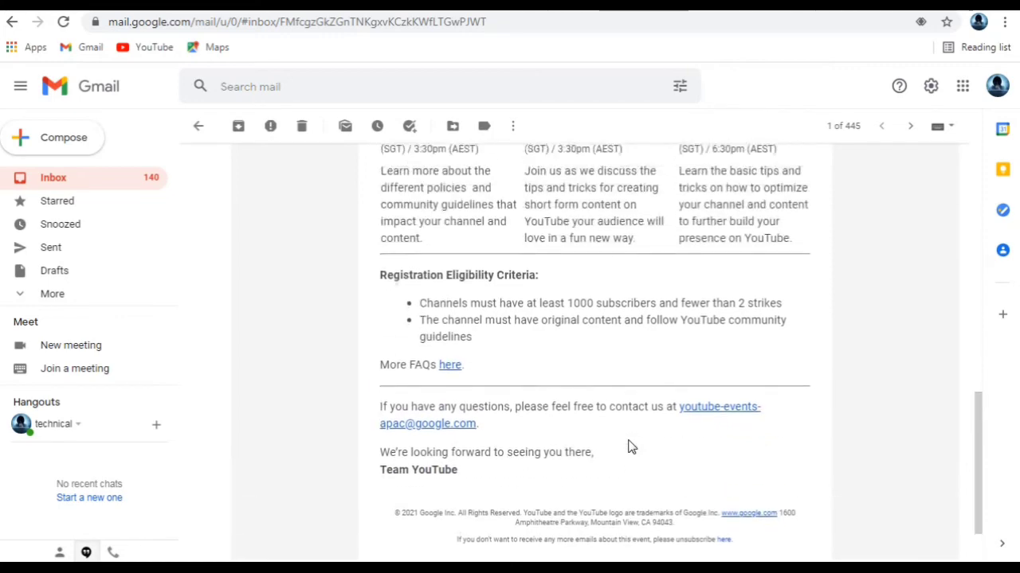
pyautogui.scroll(-1, 629, 446)
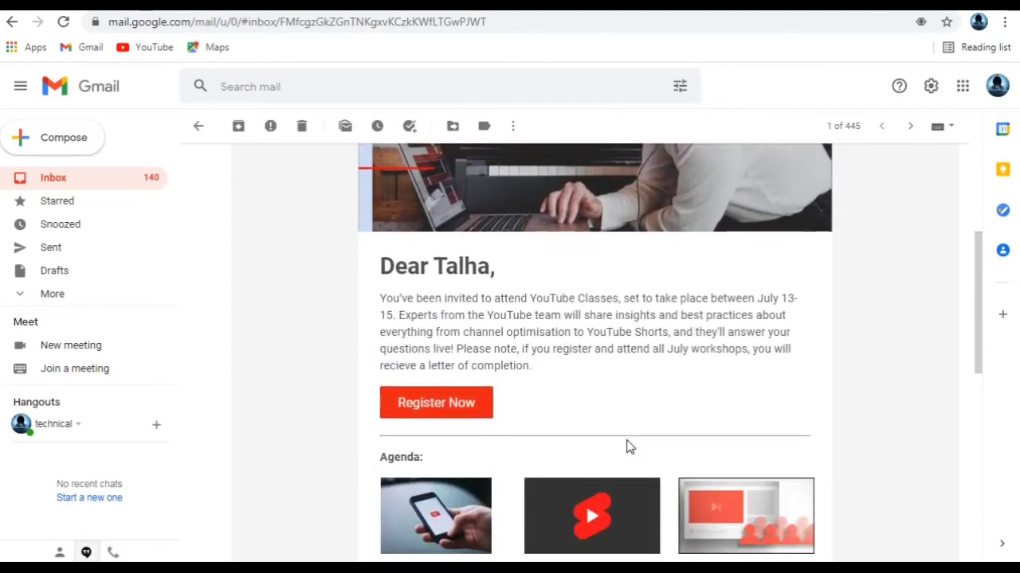
# Step: Follow the email's Register Now link to the YouTube Classes event page and scroll through it
pyautogui.click(472, 407)
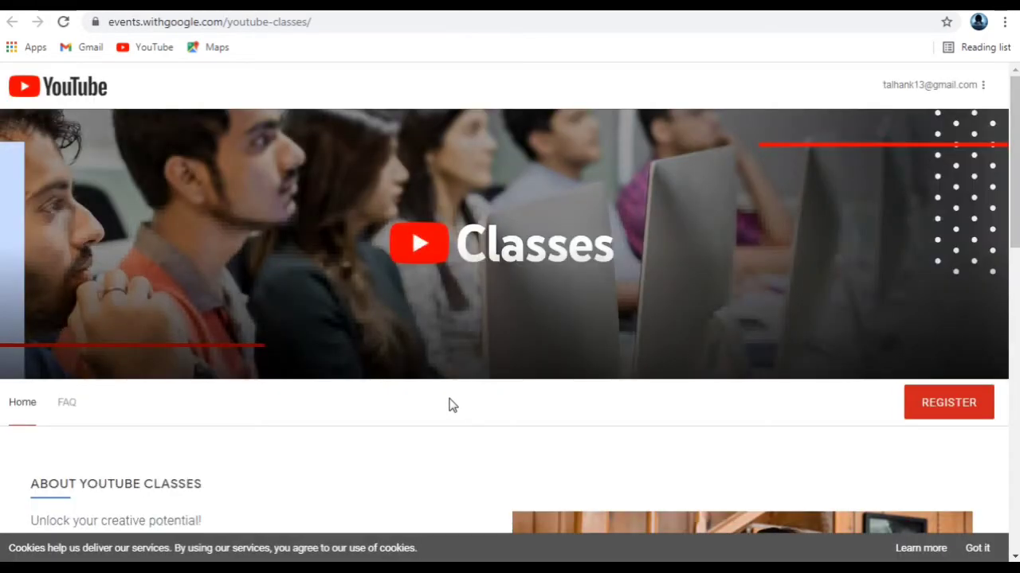
pyautogui.scroll(-4, 323, 368)
pyautogui.scroll(-2, 324, 368)
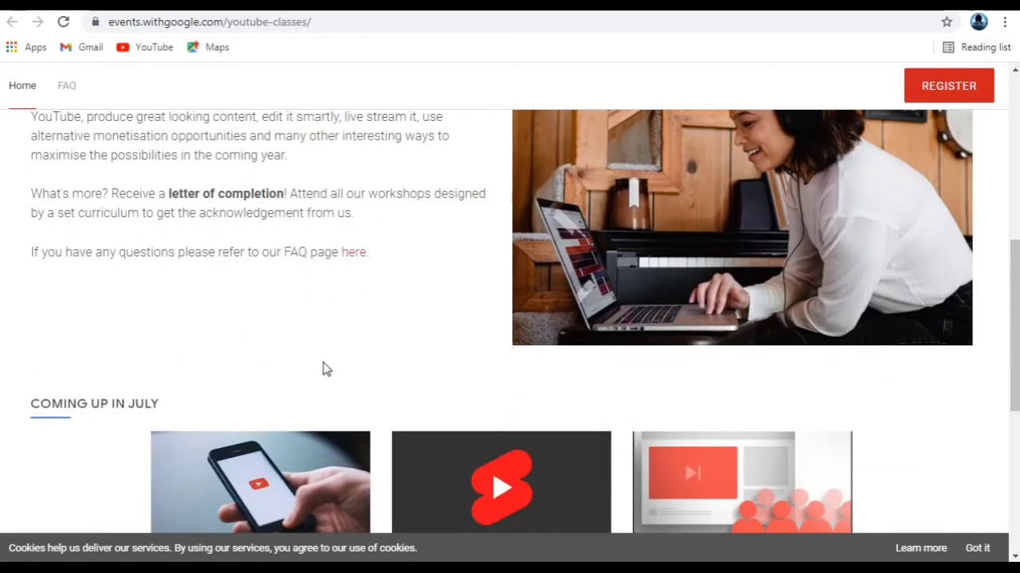
pyautogui.scroll(-4, 324, 368)
pyautogui.scroll(9, 323, 369)
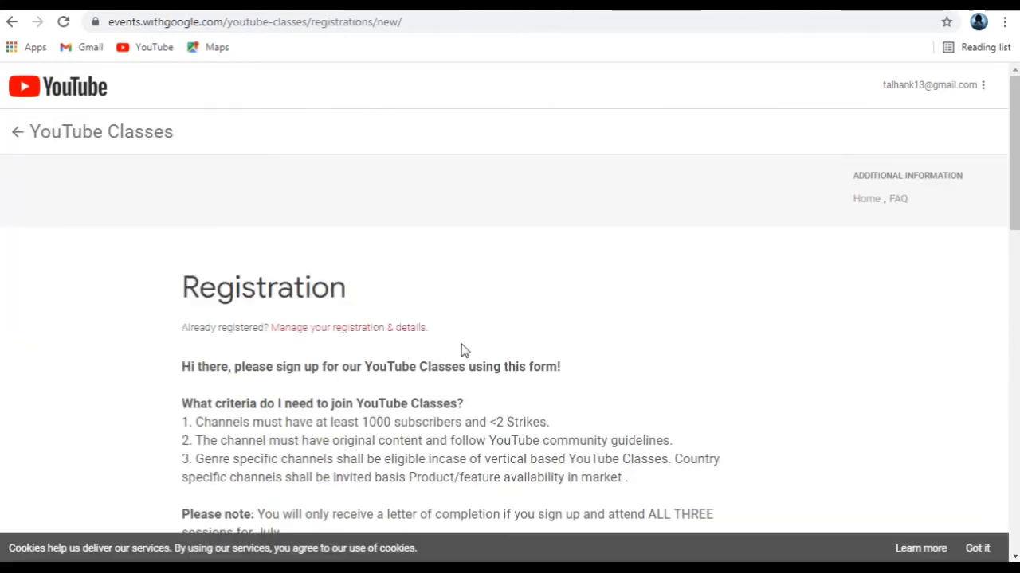
pyautogui.scroll(-2, 464, 350)
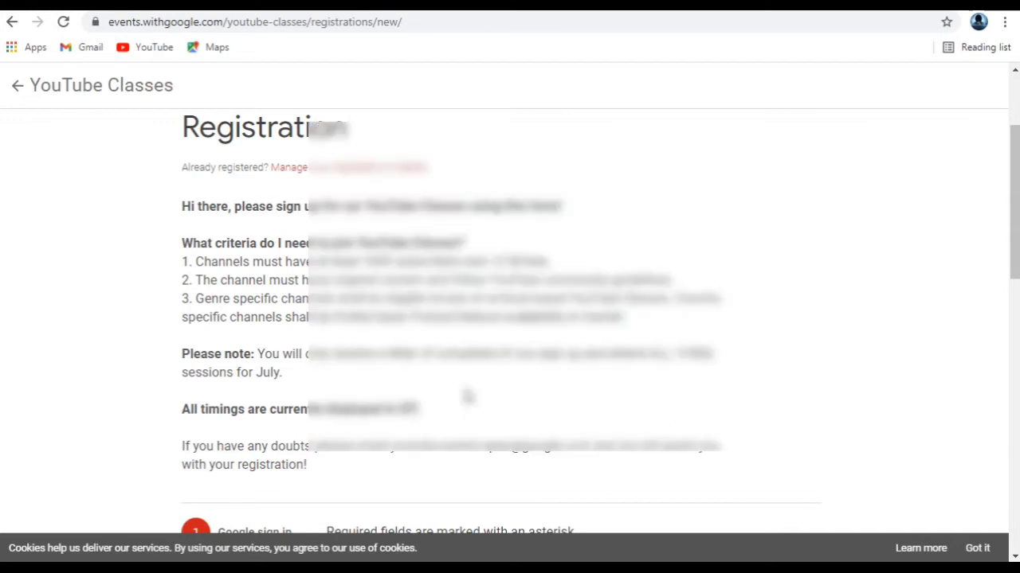
pyautogui.scroll(-3, 427, 441)
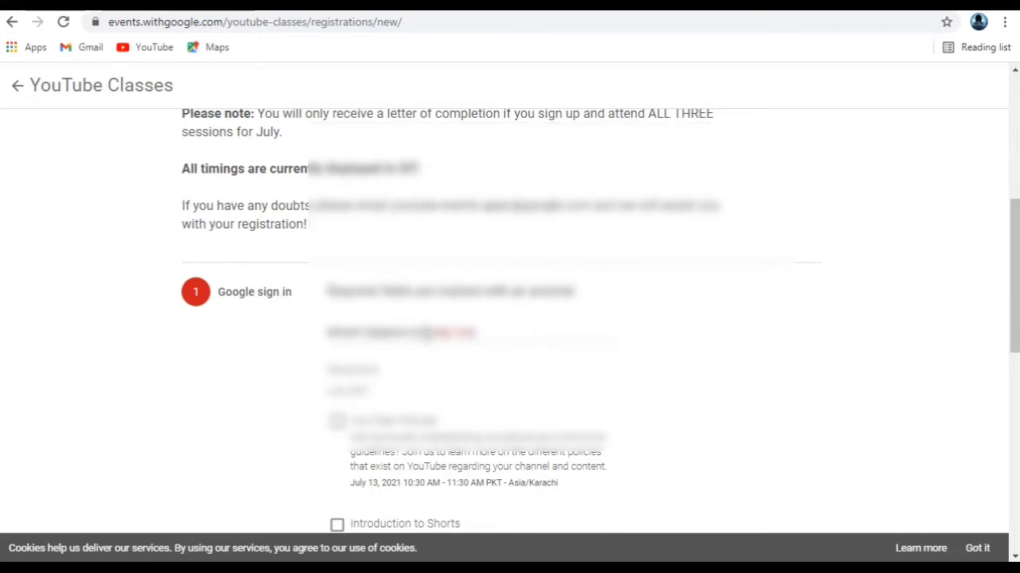
pyautogui.scroll(-2, 334, 333)
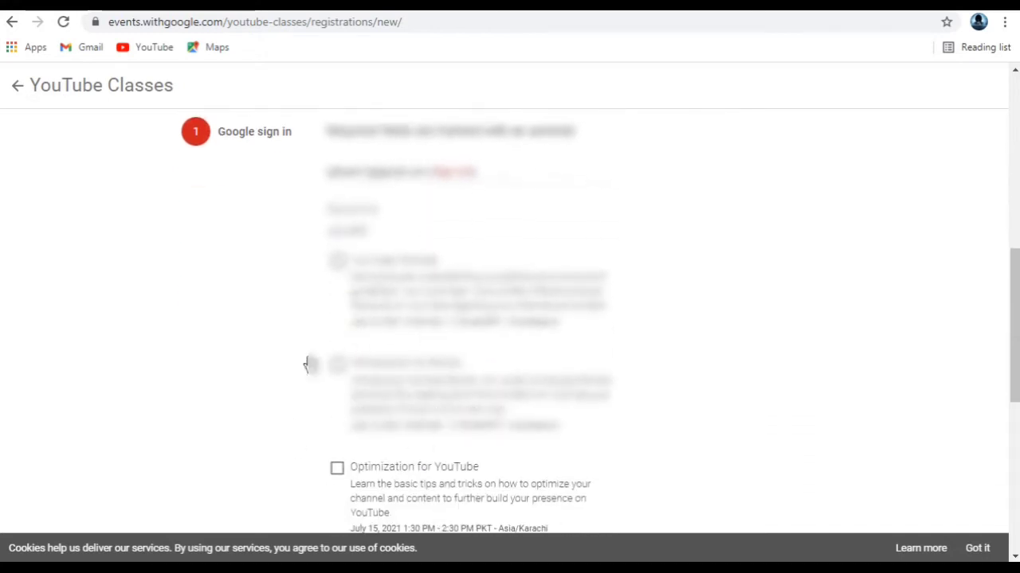
# Step: Select the YouTube Policies, Introduction to Shorts and Optimization for YouTube sessions, then continue
pyautogui.click(339, 271)
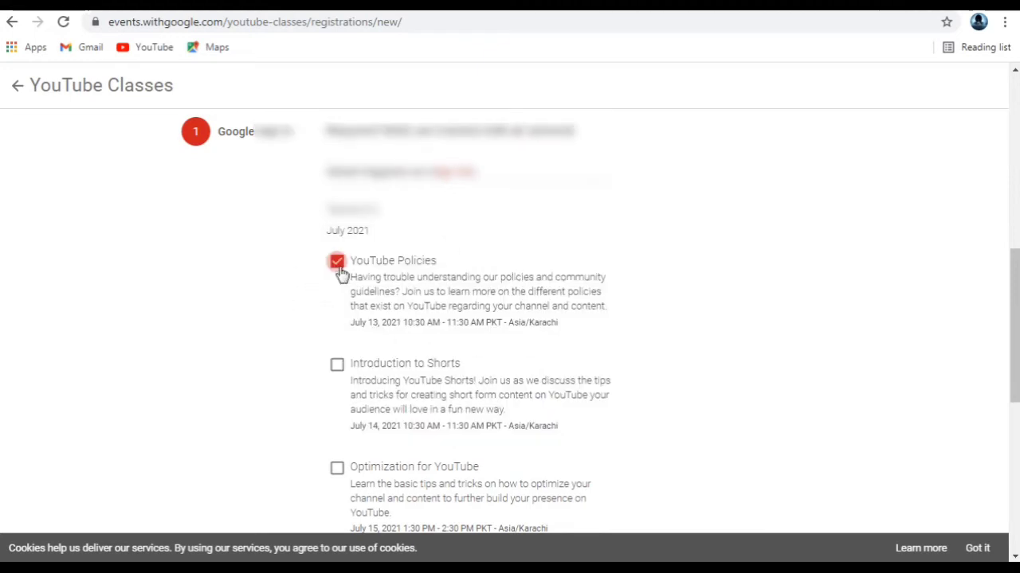
pyautogui.click(339, 373)
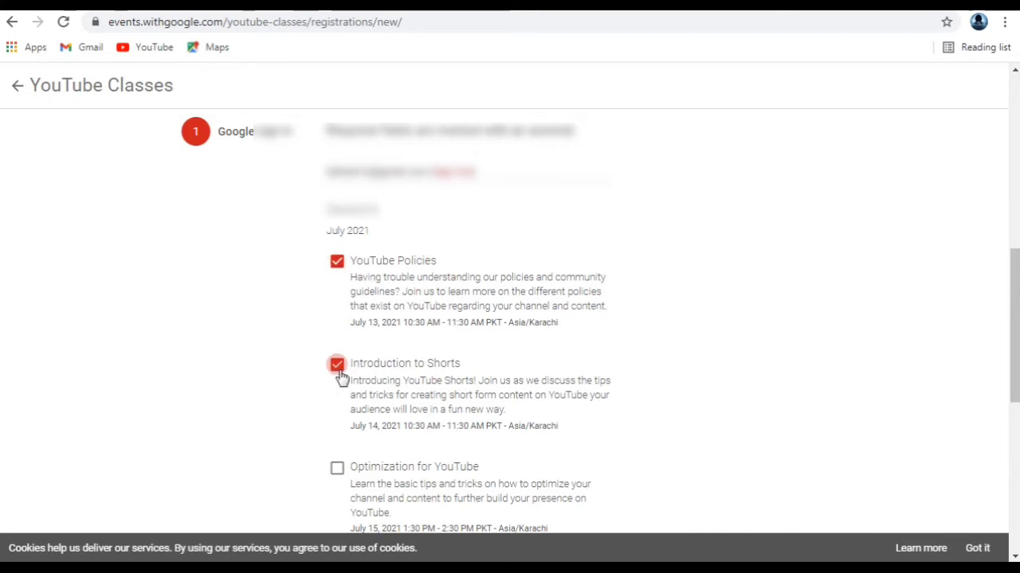
pyautogui.click(339, 471)
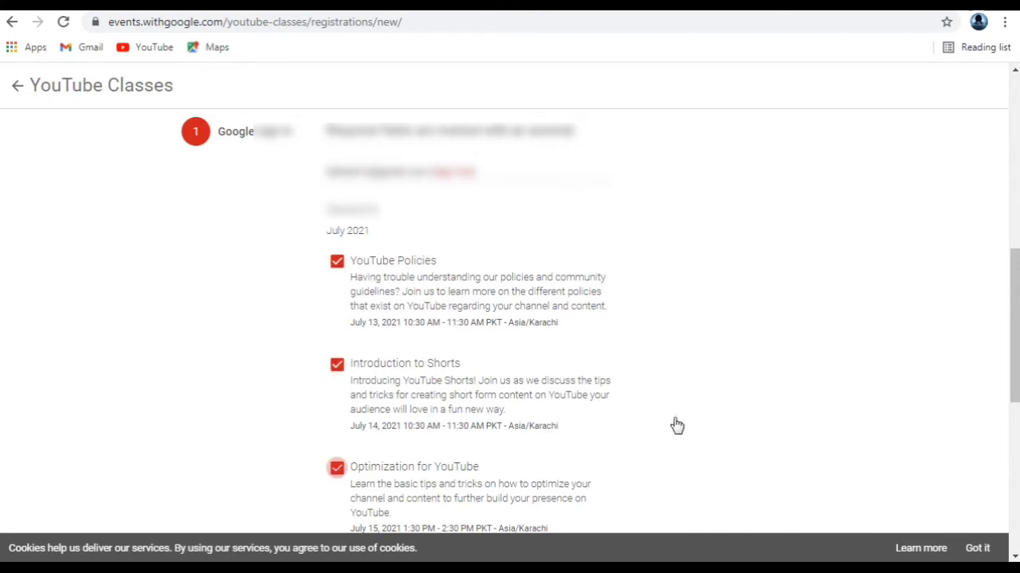
pyautogui.scroll(-1, 630, 389)
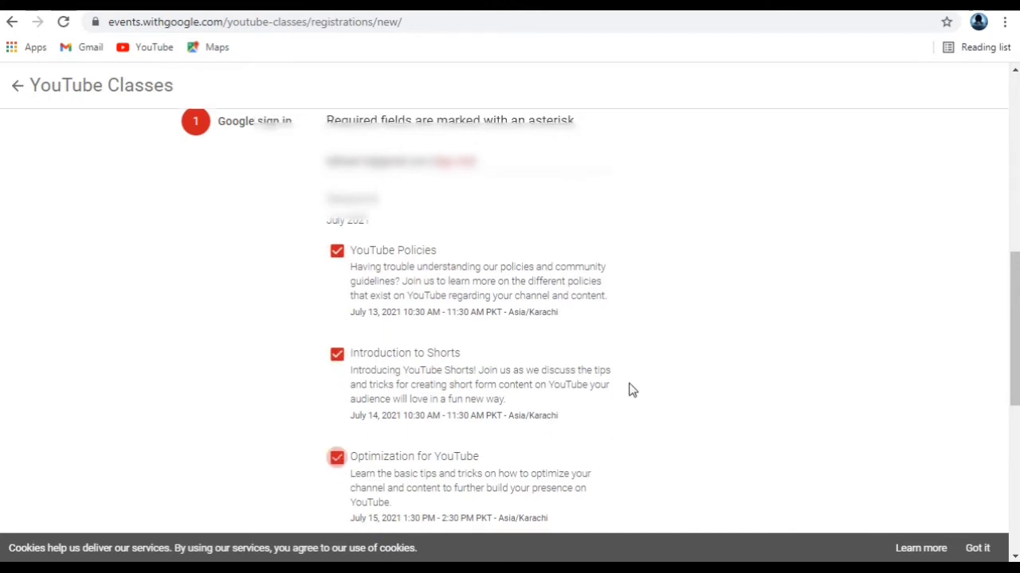
pyautogui.scroll(-2, 562, 419)
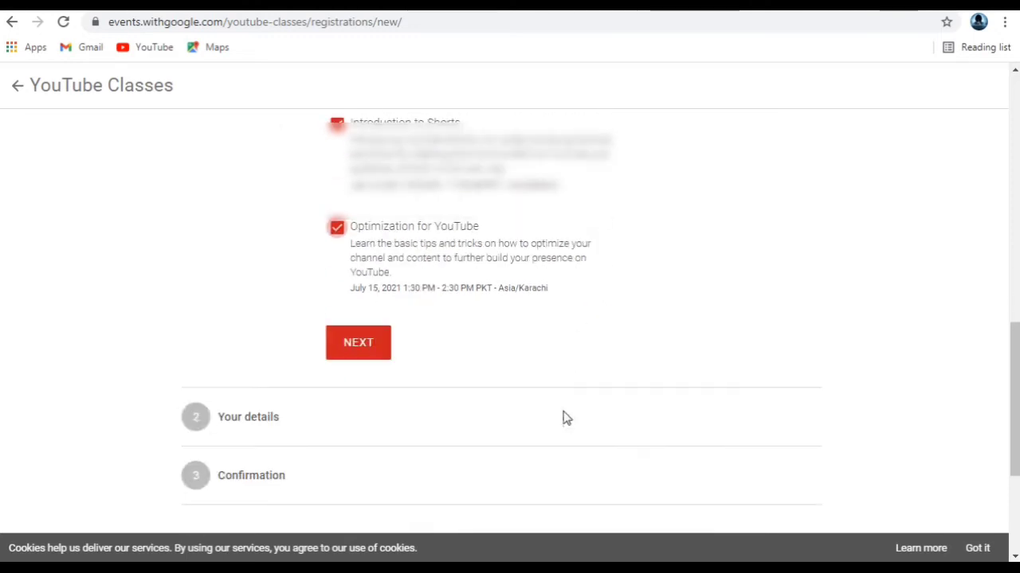
pyautogui.click(367, 349)
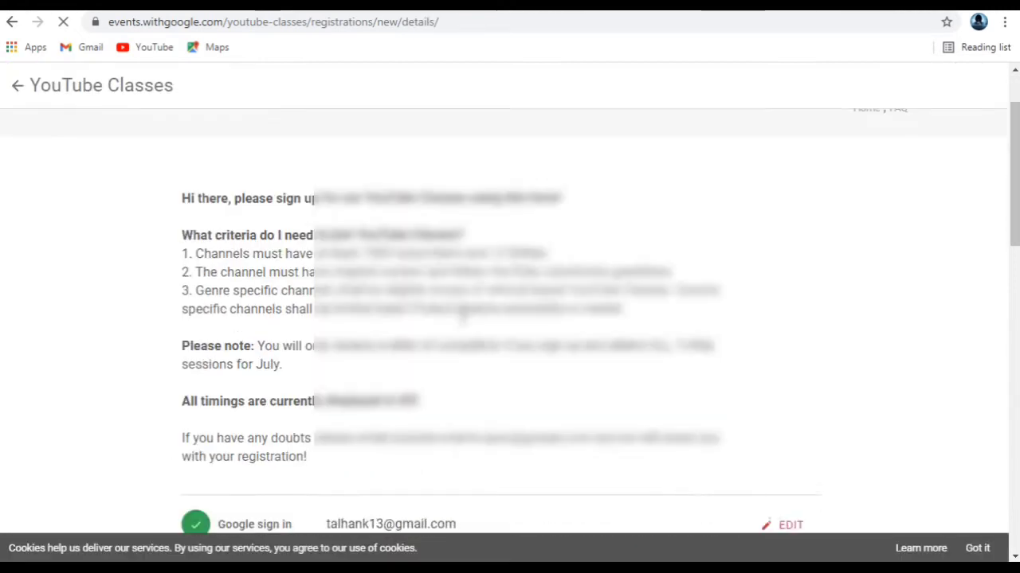
# Step: Enter the registrant's first name, deleting the surname typed into it by mistake
pyautogui.scroll(-2, 464, 315)
pyautogui.scroll(-1, 494, 323)
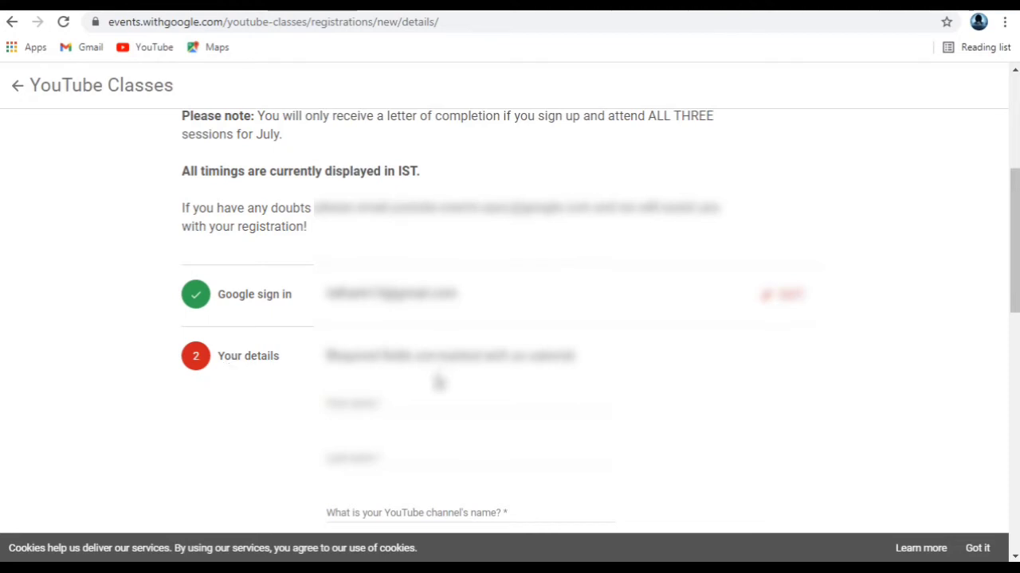
pyautogui.scroll(-1, 440, 386)
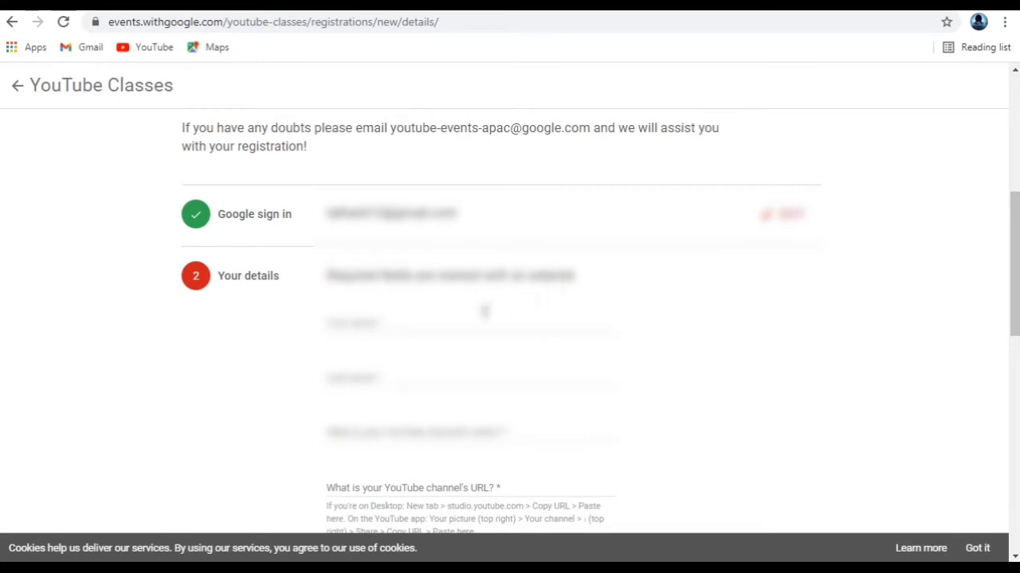
pyautogui.click(415, 332)
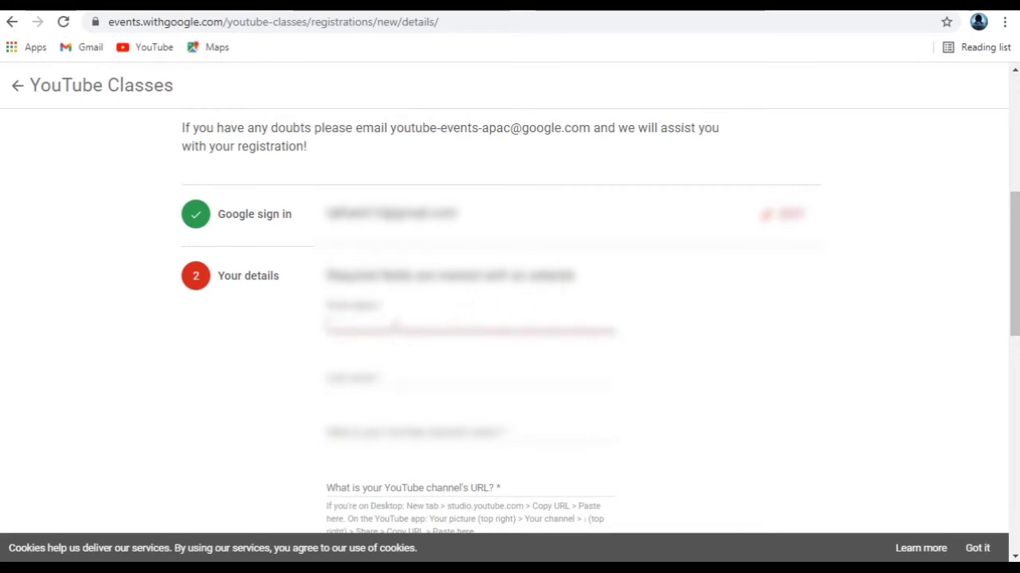
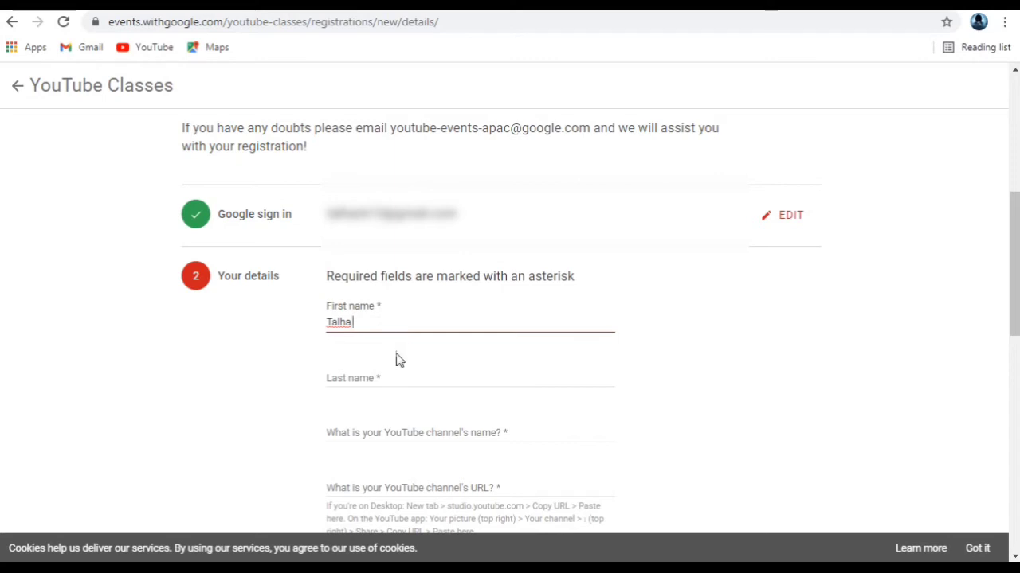
# Step: Fill in the registrant's last name
pyautogui.click(410, 379)
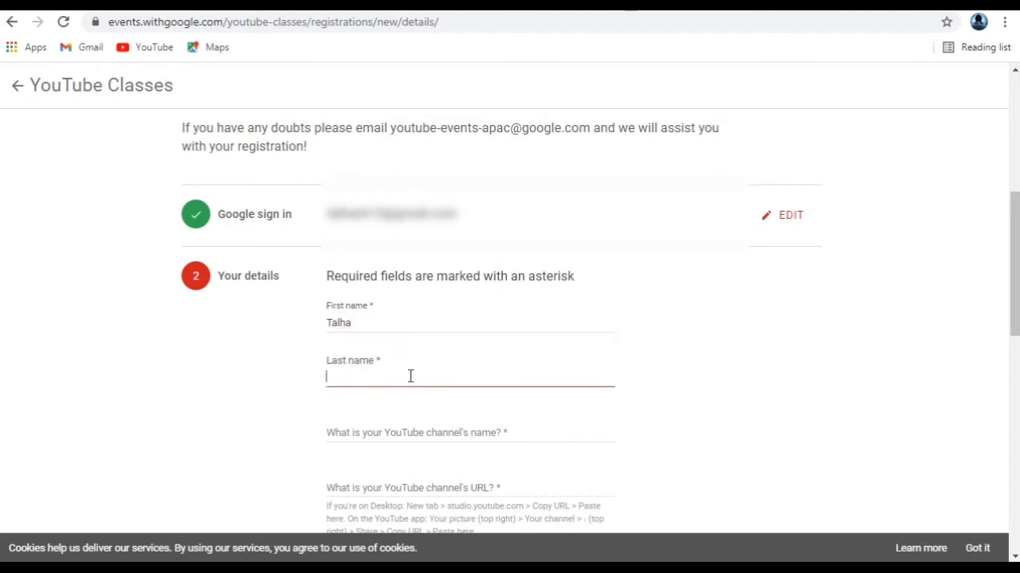
pyautogui.write('Akhlaq')
pyautogui.scroll(-1, 406, 373)
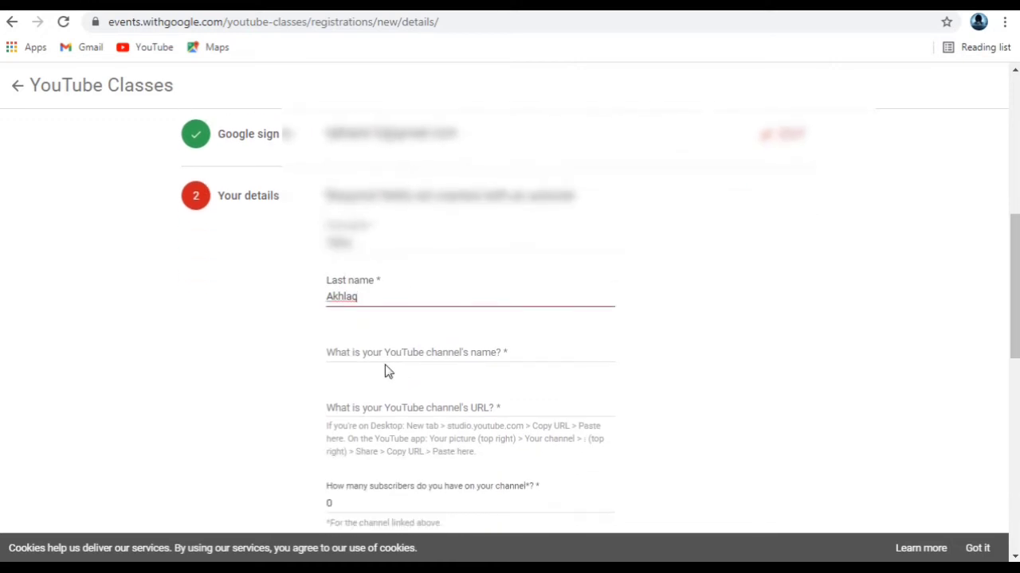
pyautogui.click(401, 354)
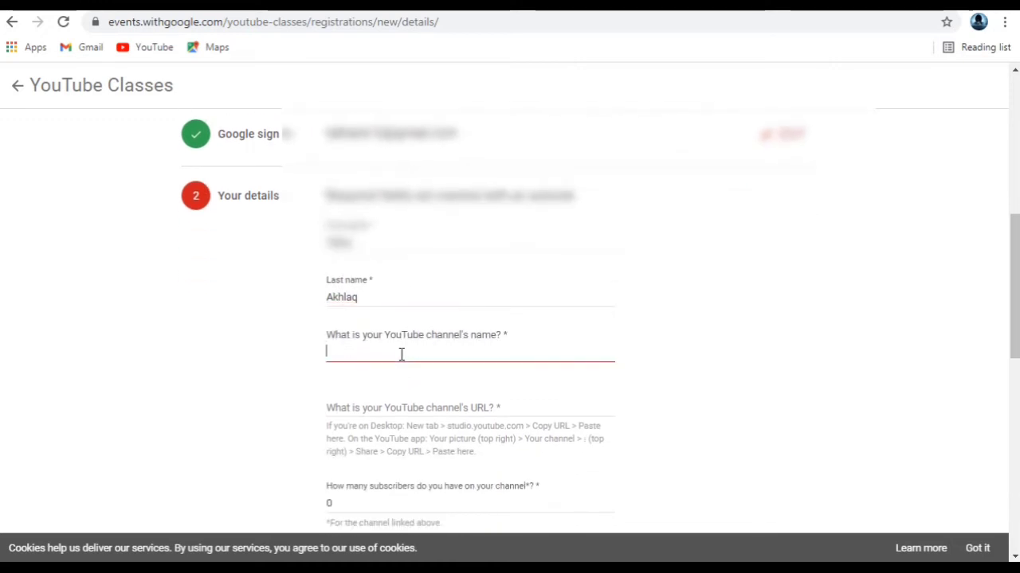
# Step: Enter the YouTube channel's name and paste the copied channel URL
pyautogui.write('Tal')
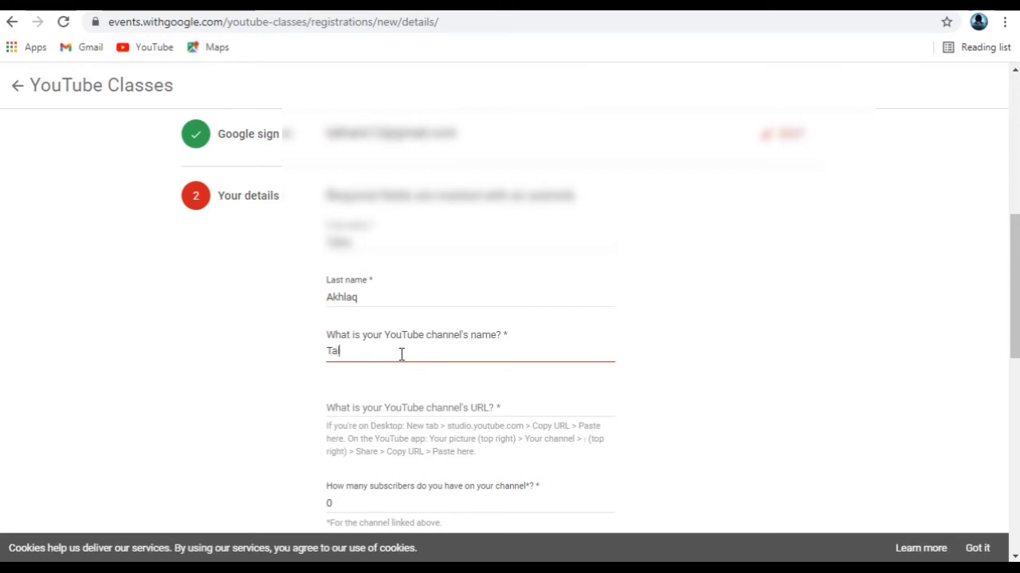
pyautogui.write('ha Nk')
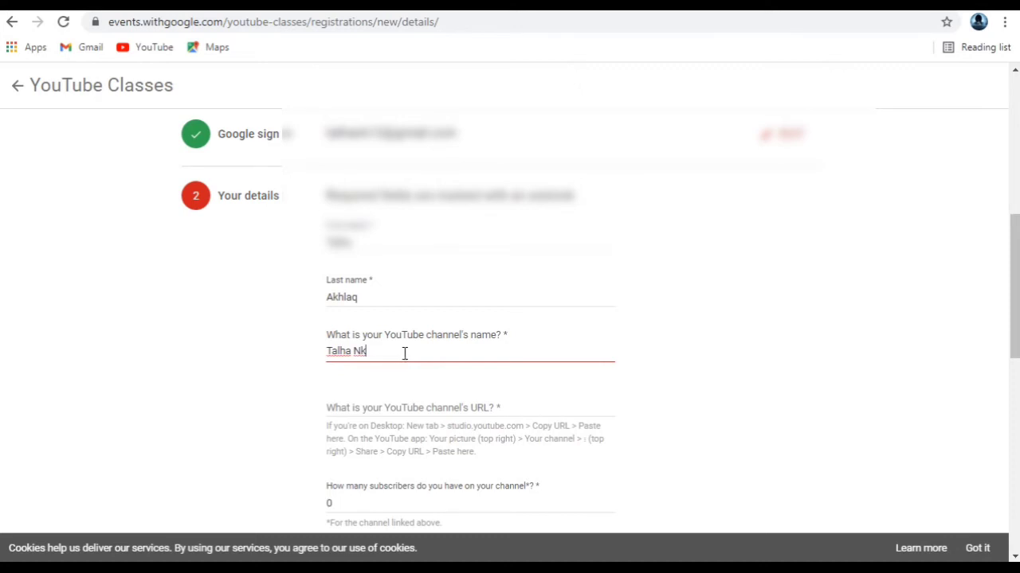
pyautogui.scroll(-1, 419, 355)
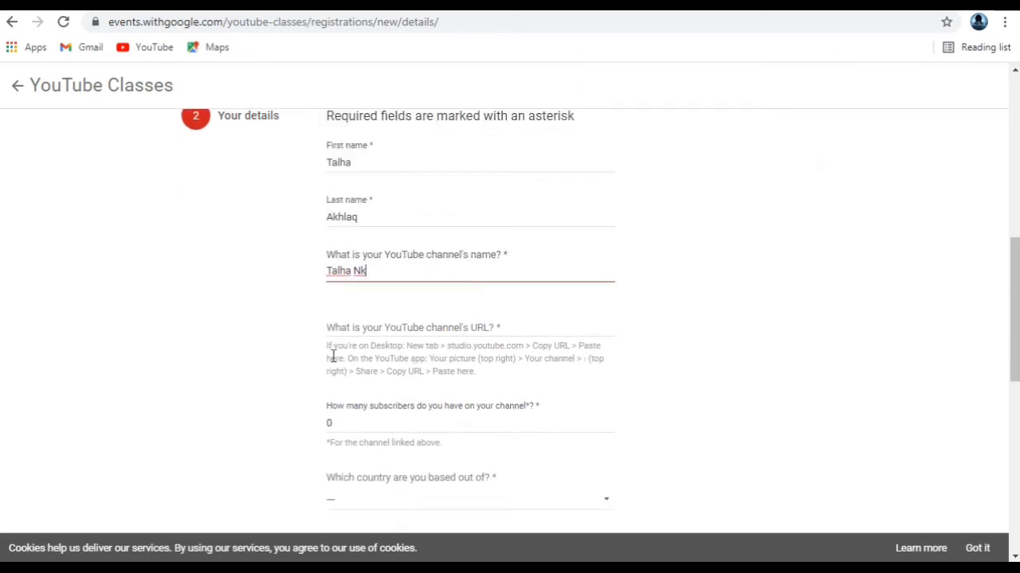
pyautogui.click(475, 323)
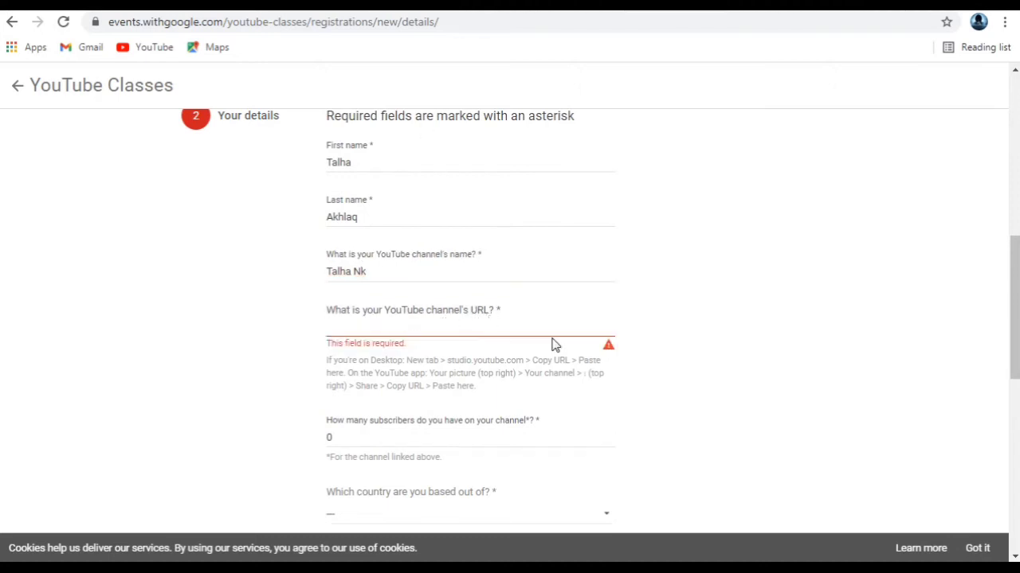
pyautogui.rightClick(408, 331)
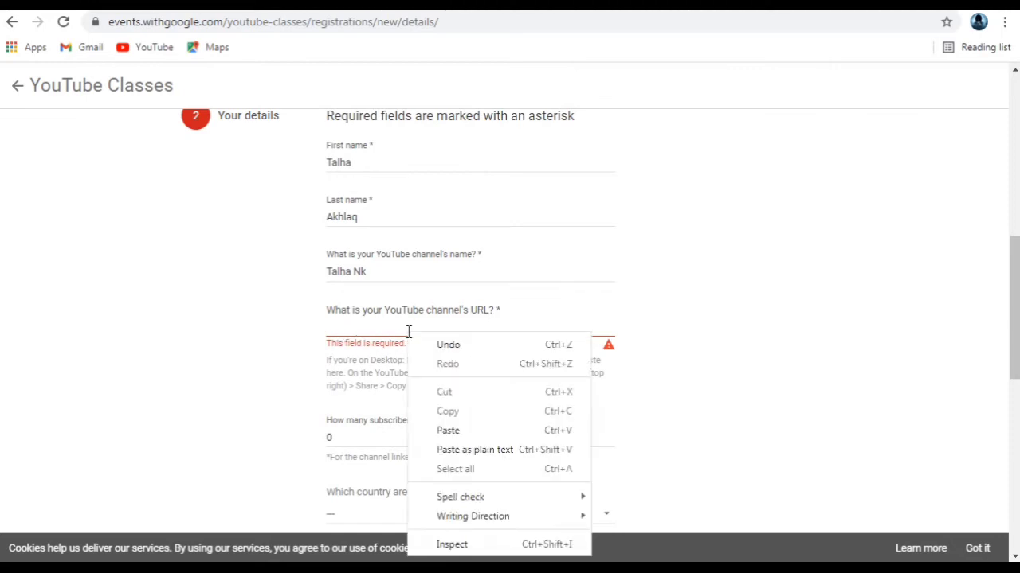
pyautogui.click(459, 430)
# Step: Clear the default 0 from the subscriber count field
pyautogui.scroll(-1, 459, 430)
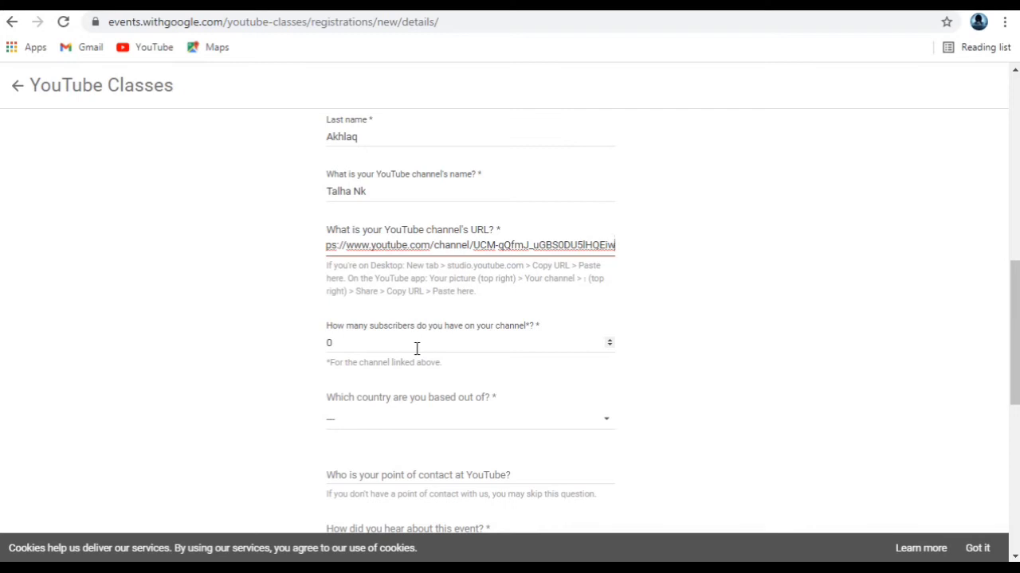
pyautogui.click(480, 344)
pyautogui.press('BackSpace')
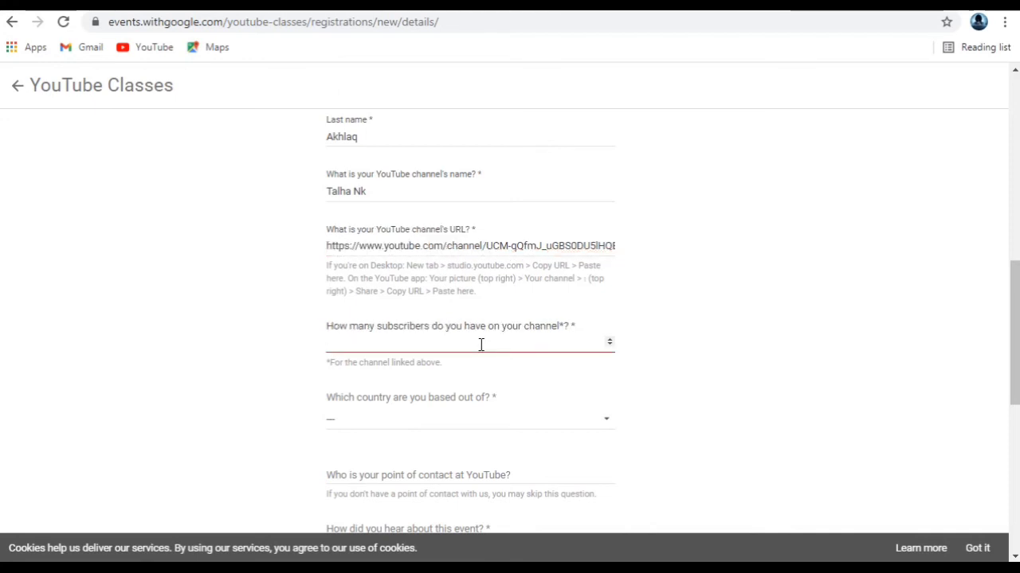
# Step: Paste 1123 as the channel's subscriber count
pyautogui.rightClick(481, 344)
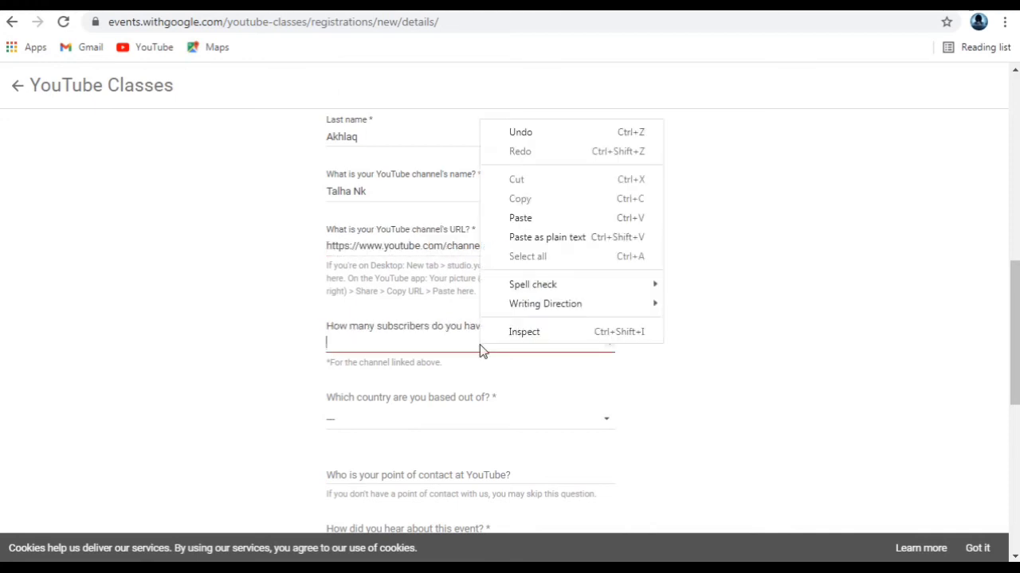
pyautogui.click(533, 226)
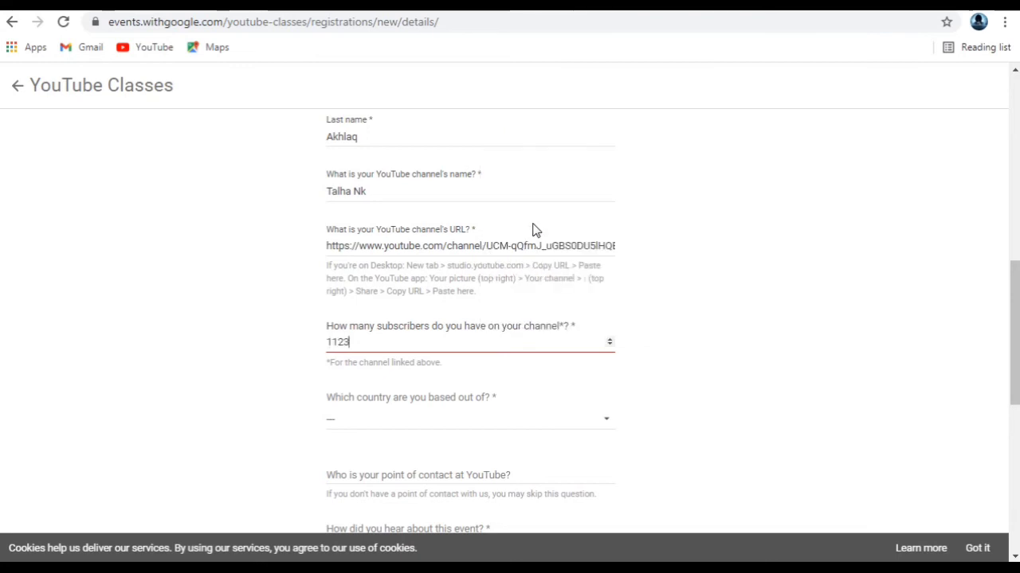
pyautogui.scroll(-1, 494, 387)
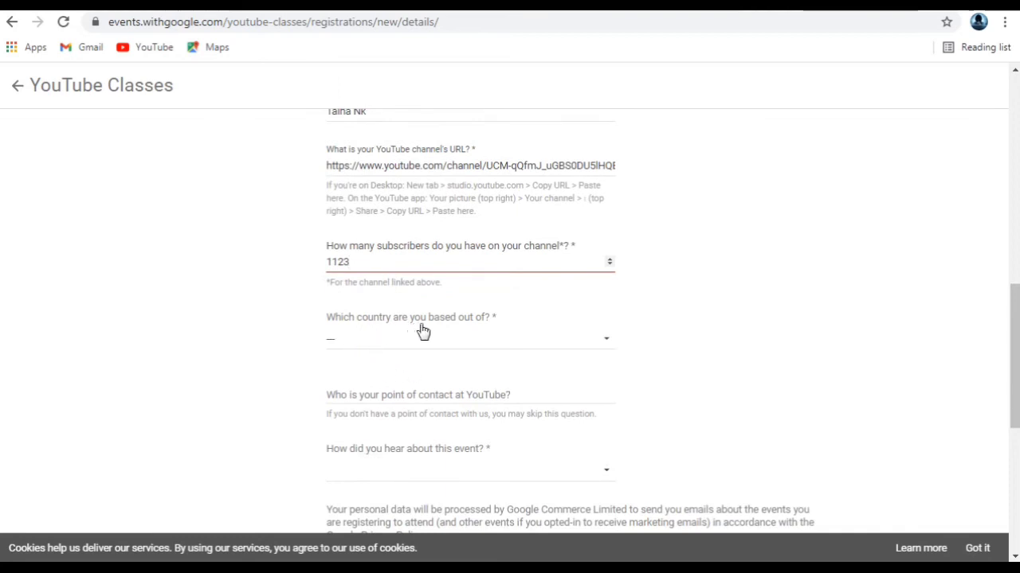
# Step: Choose Pakistan as the country from the dropdown list
pyautogui.click(501, 343)
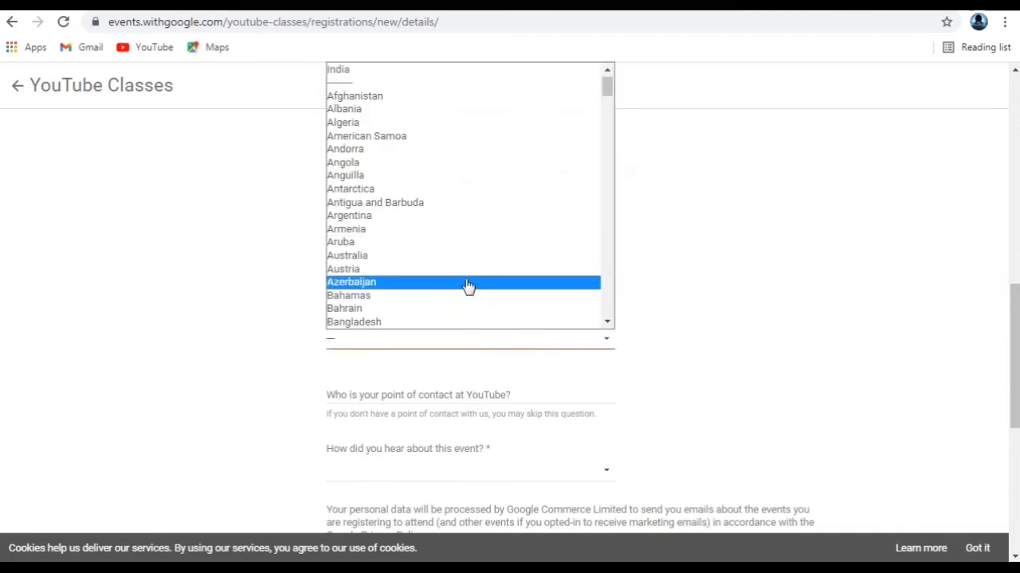
pyautogui.write('p')
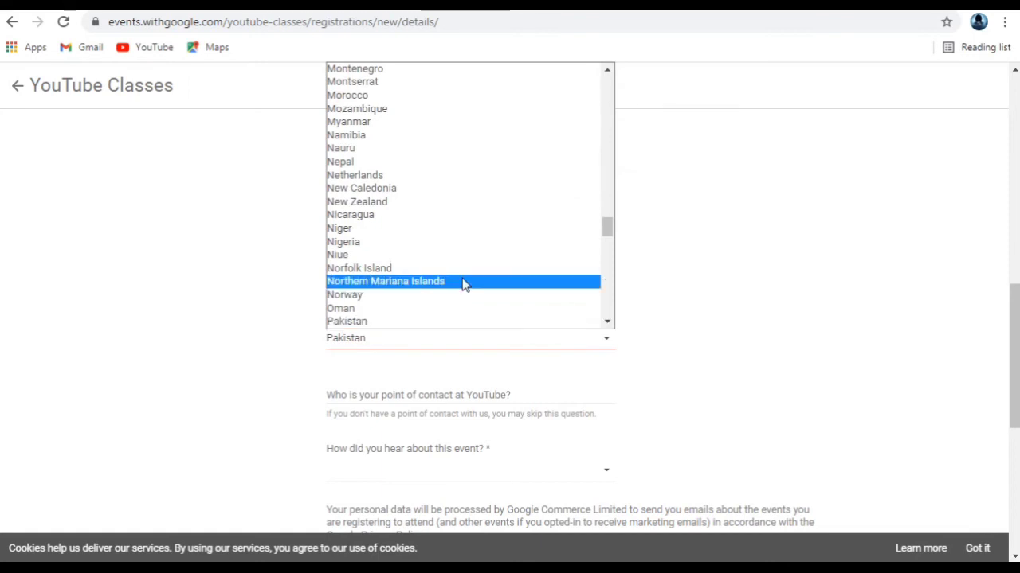
pyautogui.click(440, 324)
pyautogui.scroll(-1, 443, 330)
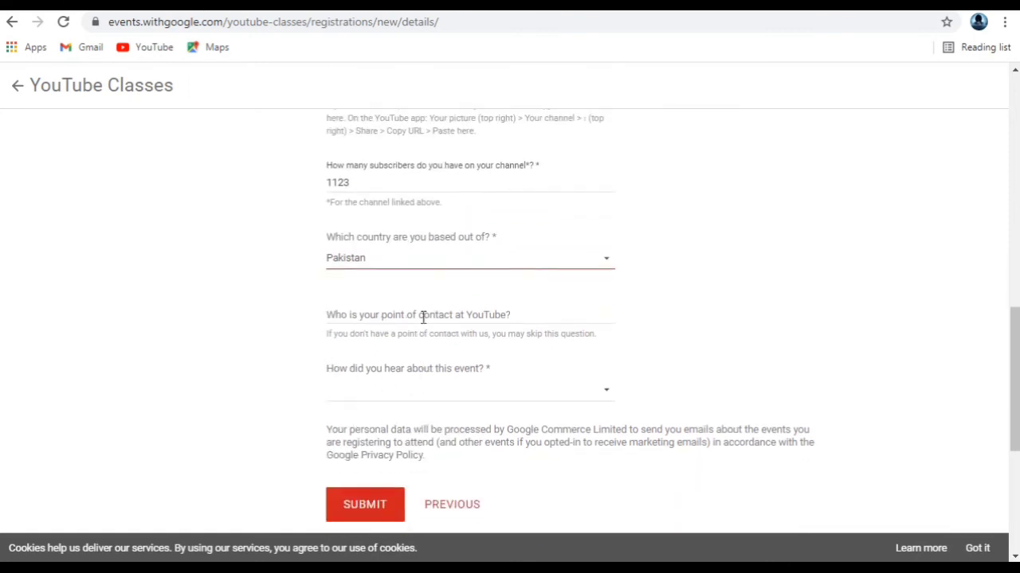
# Step: Leave point of contact blank, pick 'YouTube email Invite' as the referral source, and submit
pyautogui.click(482, 315)
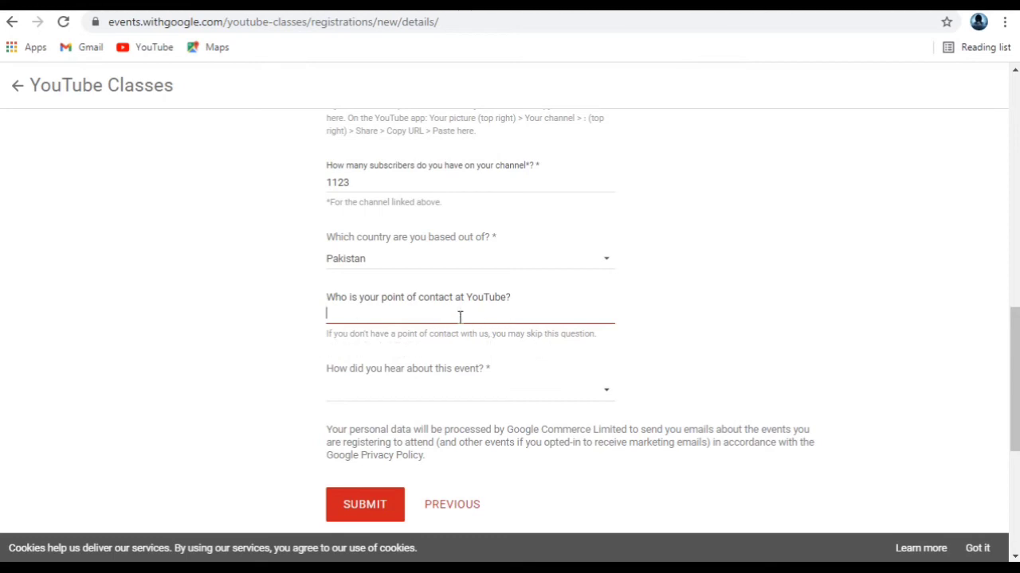
pyautogui.scroll(-1, 460, 317)
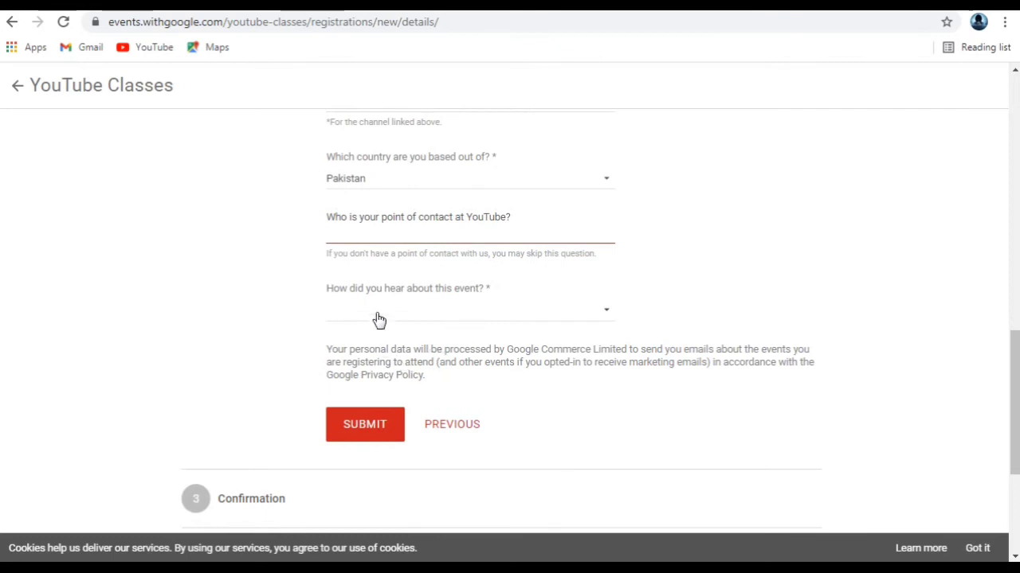
pyautogui.click(585, 313)
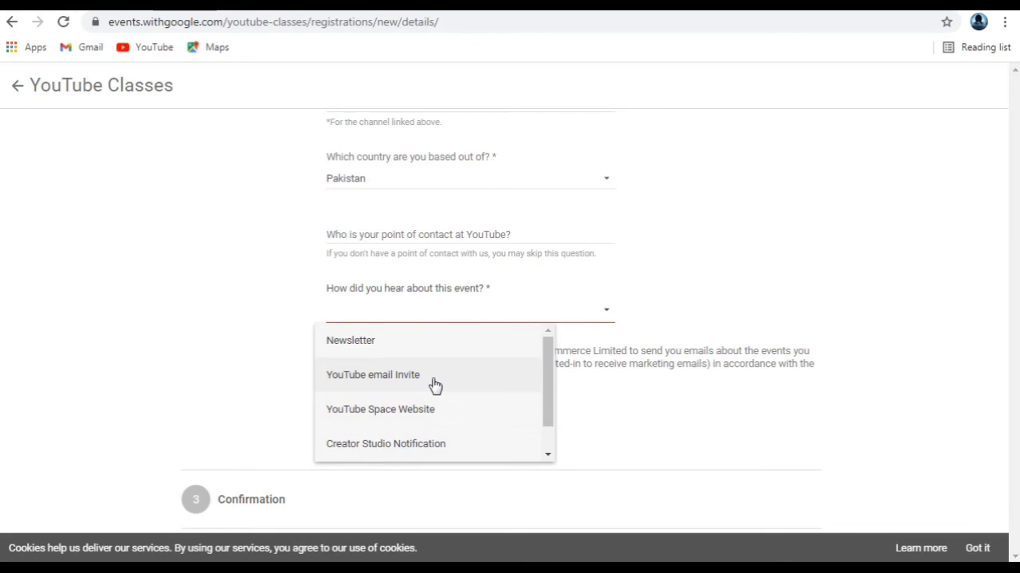
pyautogui.click(435, 385)
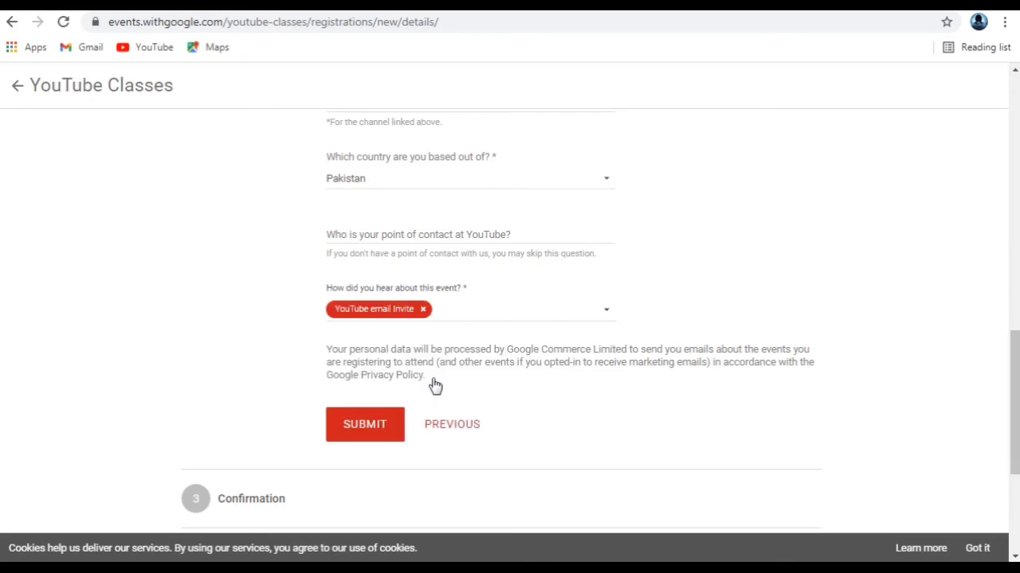
pyautogui.click(364, 425)
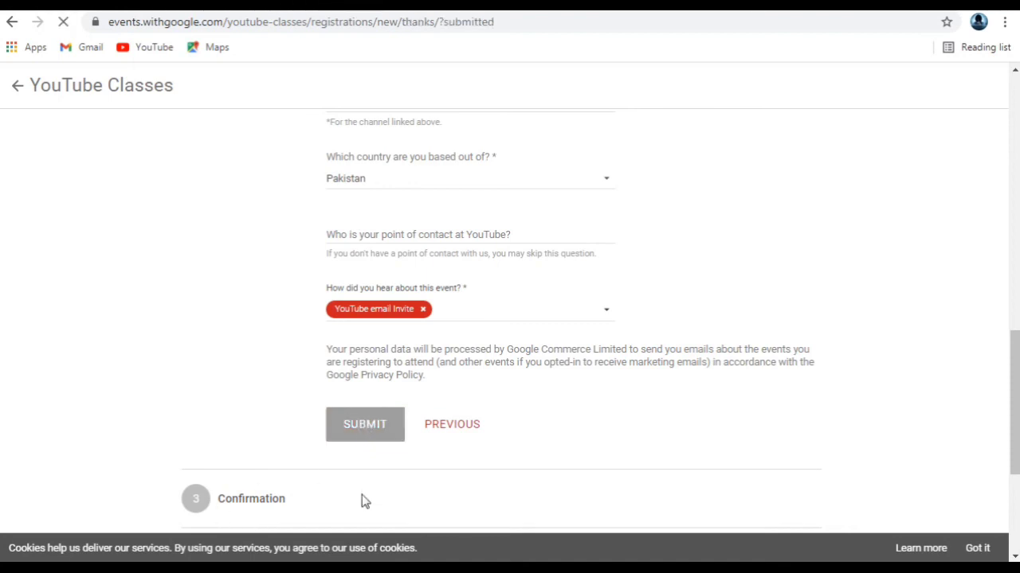
# Step: Scroll through the thank-you page to read the YouTube Classes registration confirmation
pyautogui.scroll(-2, 387, 489)
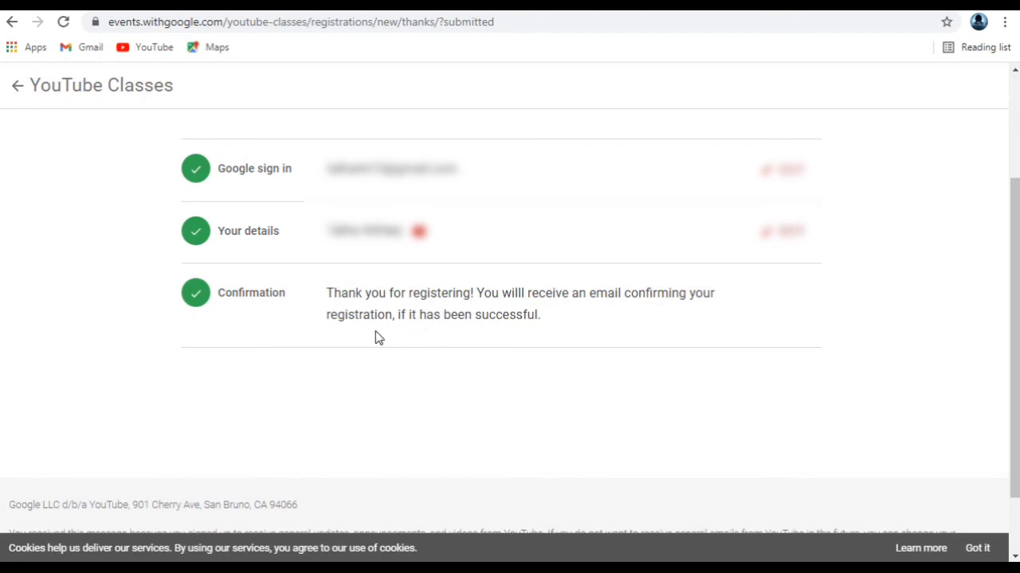
pyautogui.scroll(-2, 351, 406)
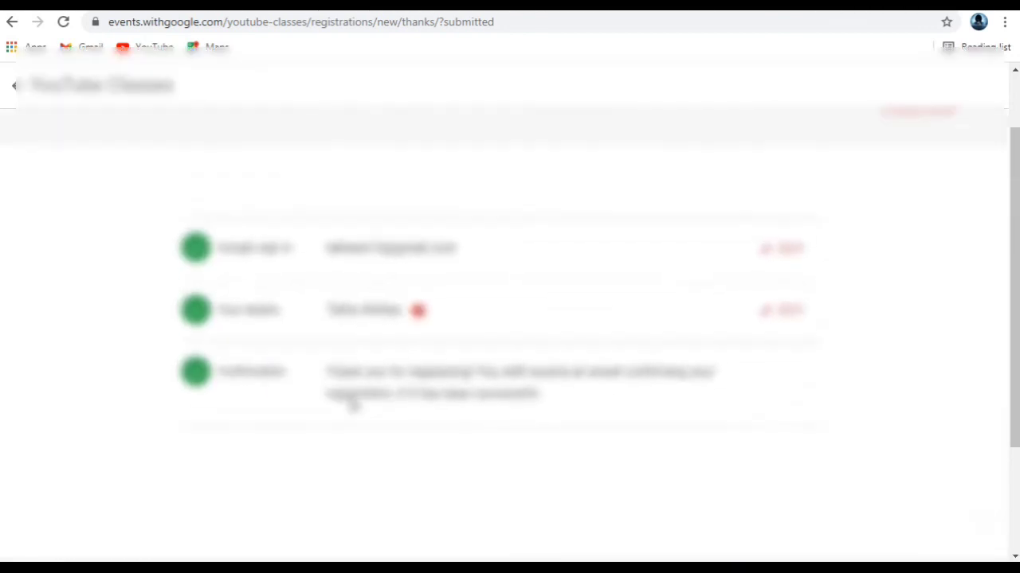
pyautogui.scroll(1, 351, 405)
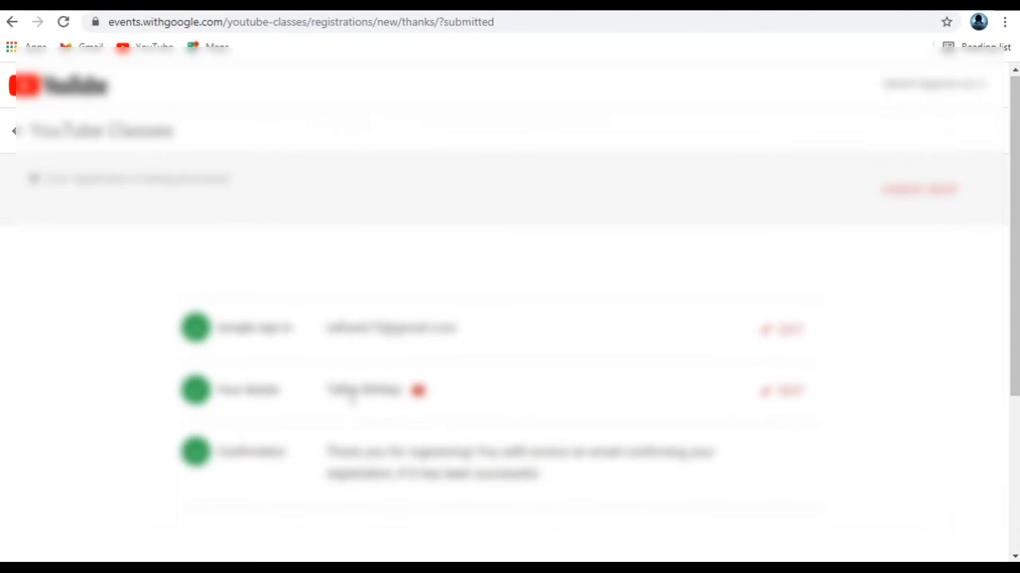
pyautogui.scroll(-1, 350, 398)
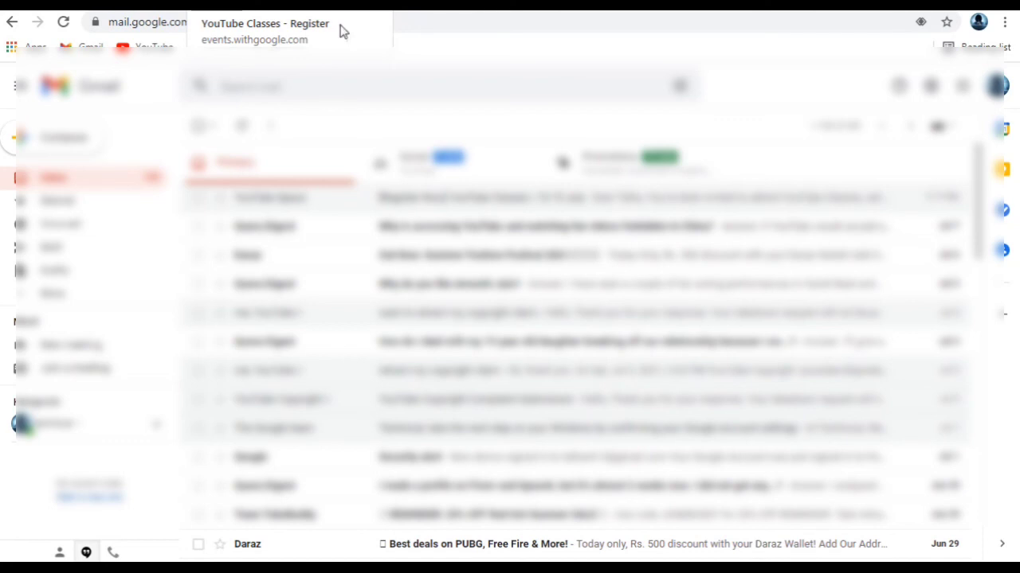
pyautogui.click(462, 204)
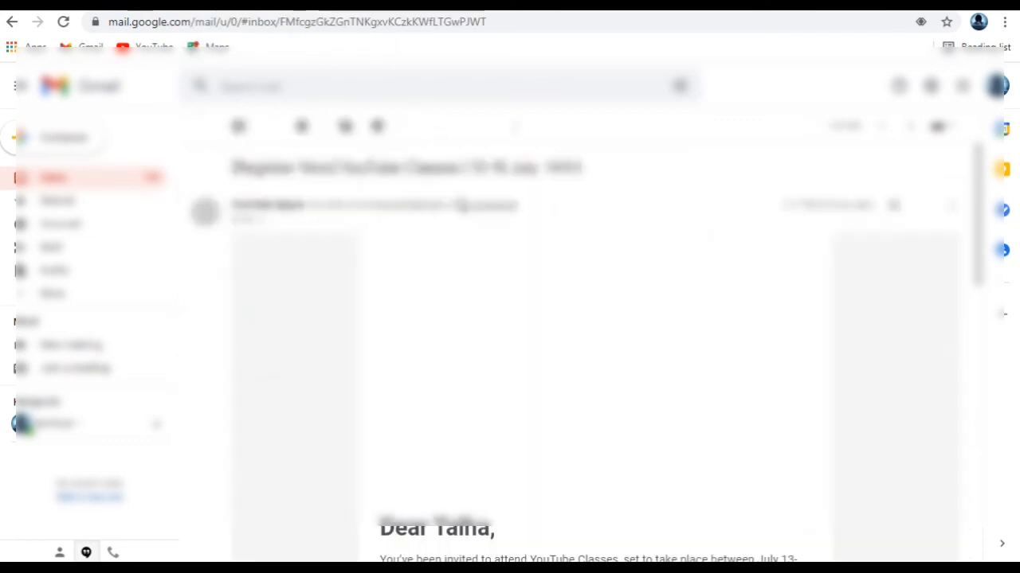
pyautogui.click(91, 184)
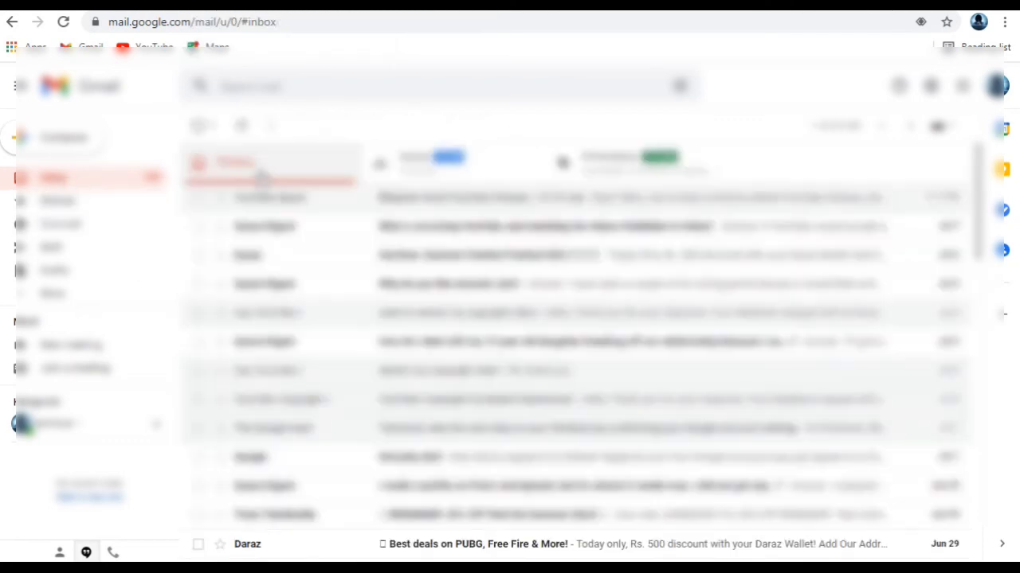
pyautogui.click(64, 23)
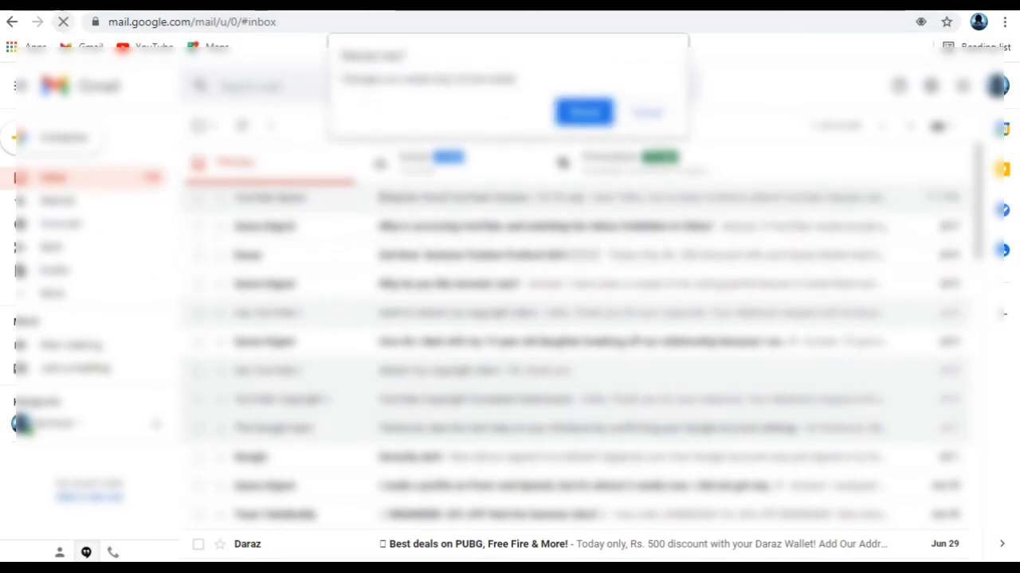
pyautogui.click(584, 112)
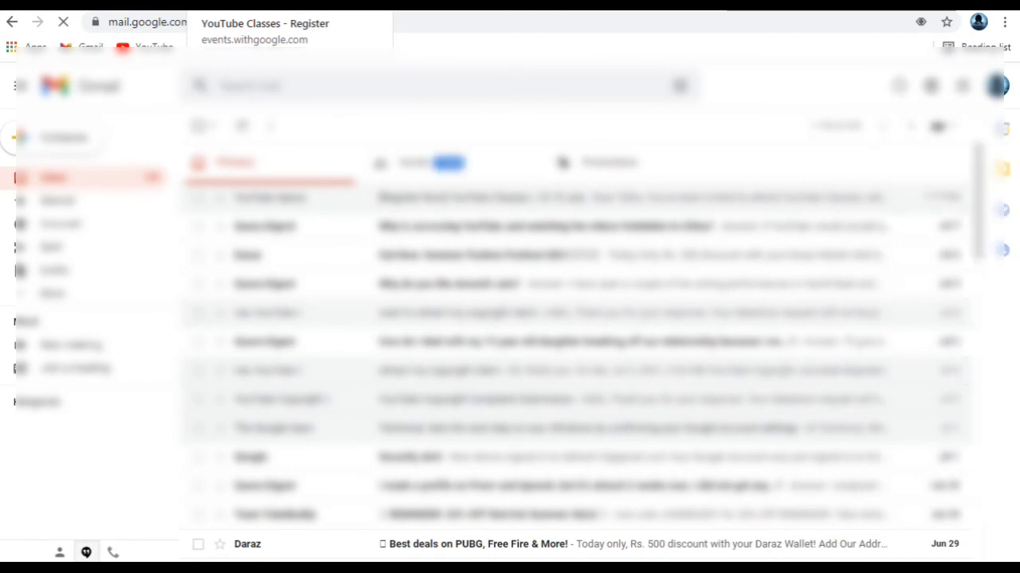
pyautogui.hotkey('ctrl', 'Tab')
pyautogui.hotkey('ctrl', 'Tab')
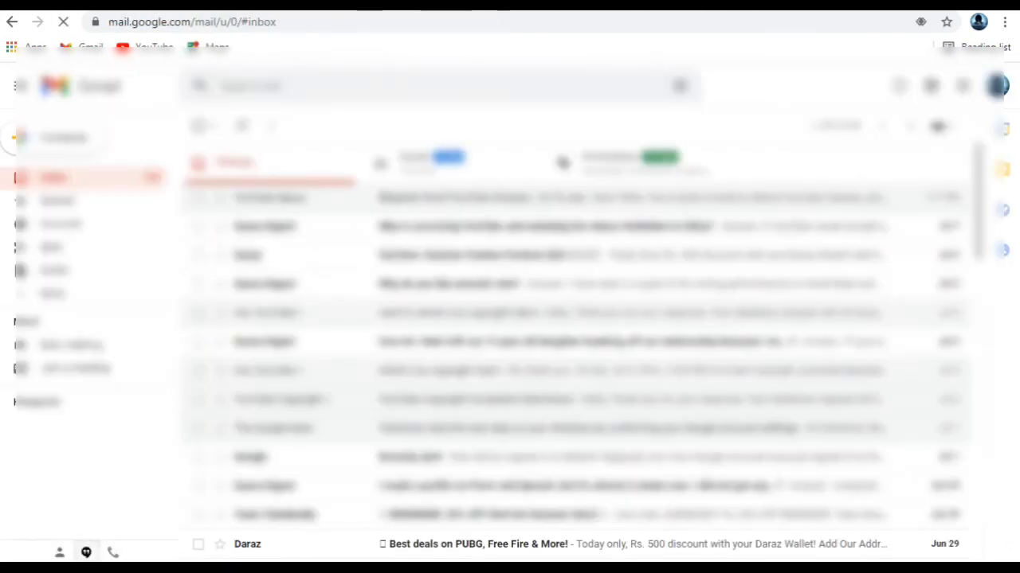
pyautogui.hotkey('ctrl', 'Tab')
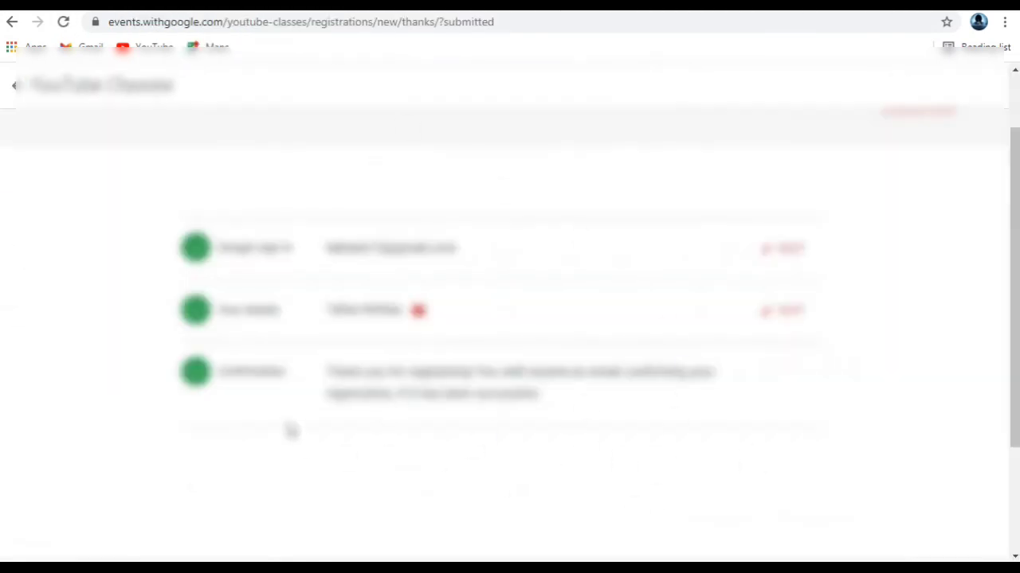